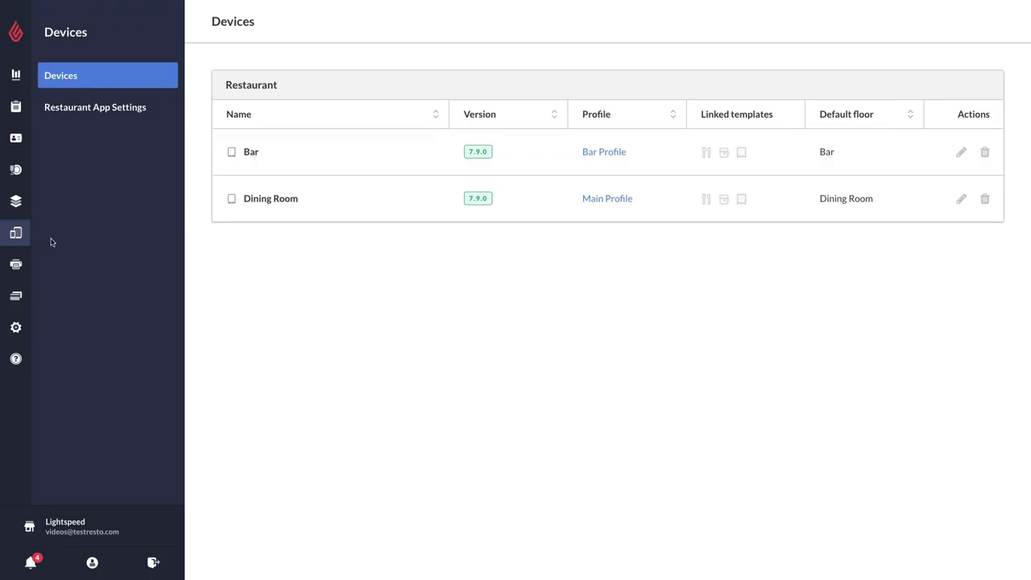
- Open the Devices page from the left sidebar to list the Bar and Dining Room devices
mouse_move(32, 237)
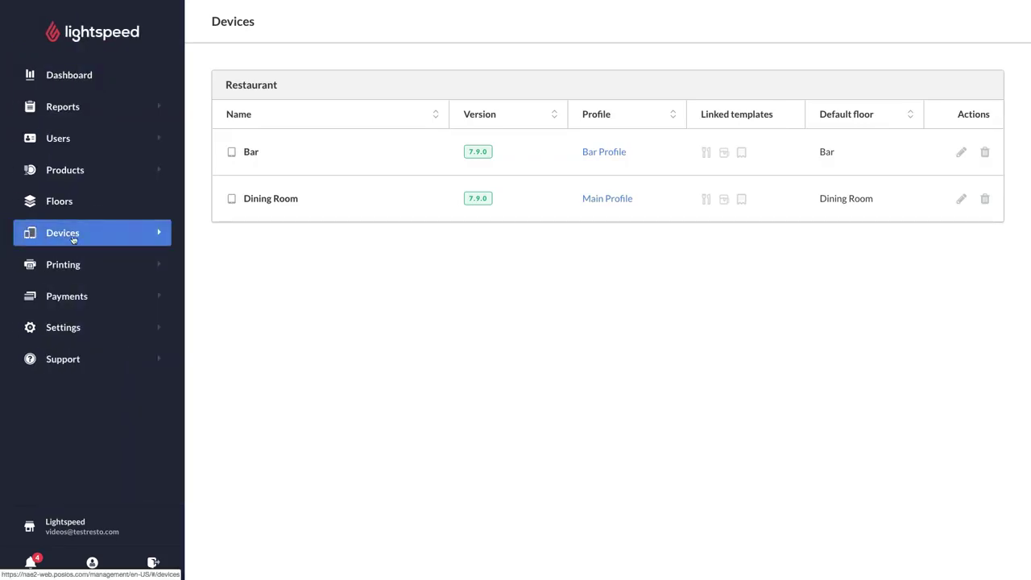
left_click(158, 241)
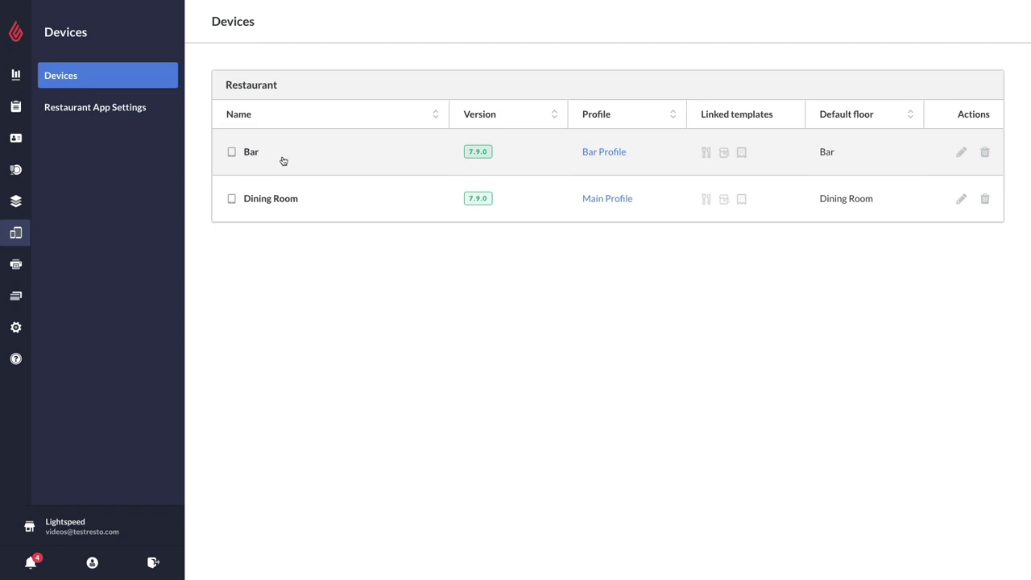
- Edit the Bar device and keep Bar Profile as its device profile
left_click(960, 153)
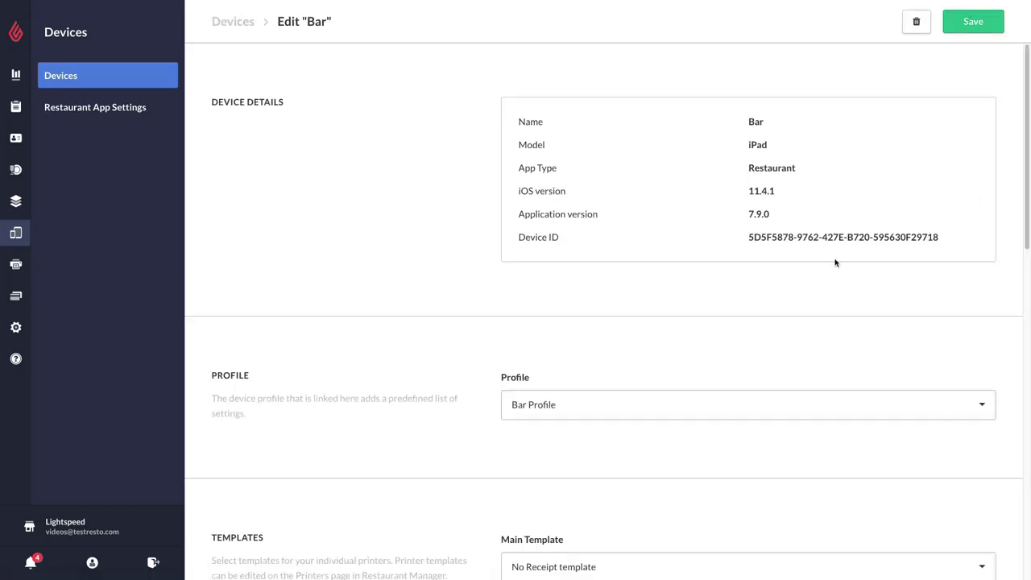
scroll(824, 283, "down", 2)
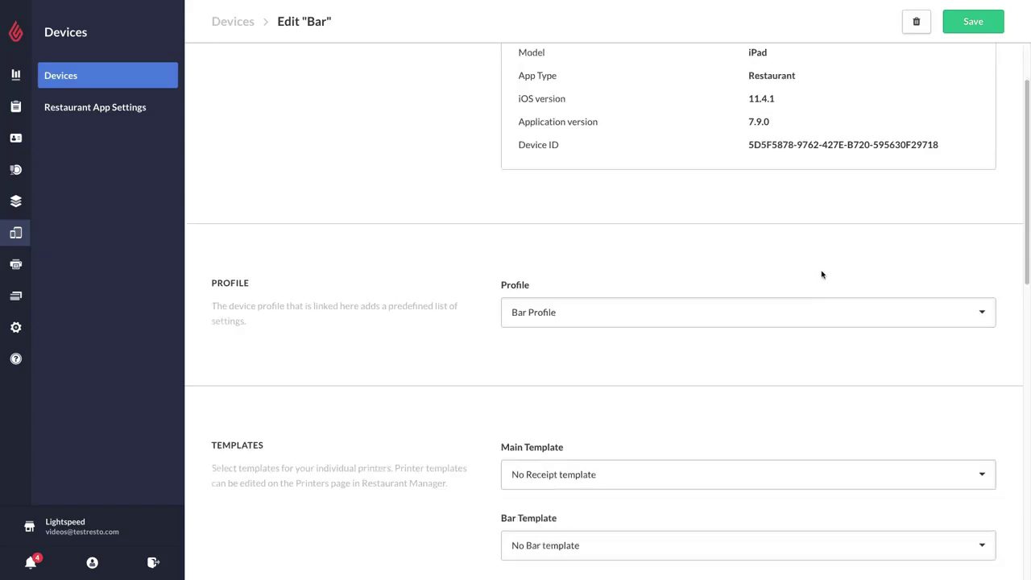
left_click(537, 316)
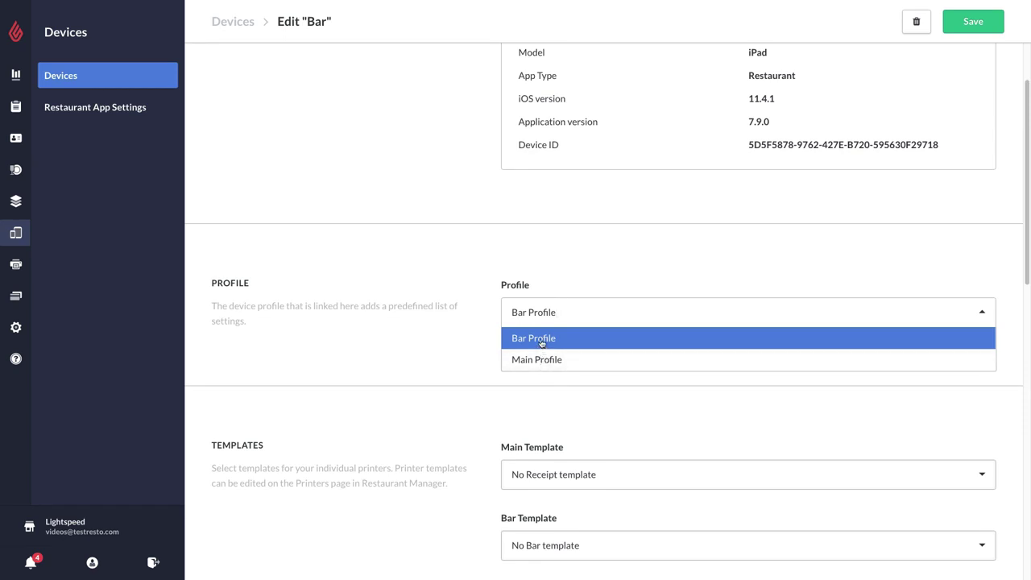
left_click(541, 343)
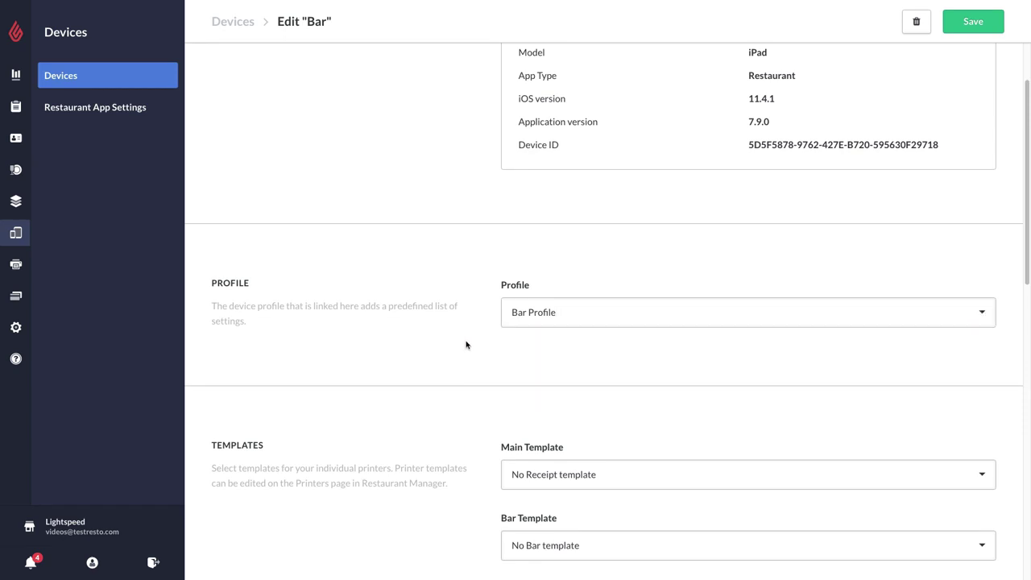
scroll(465, 345, "down", 3)
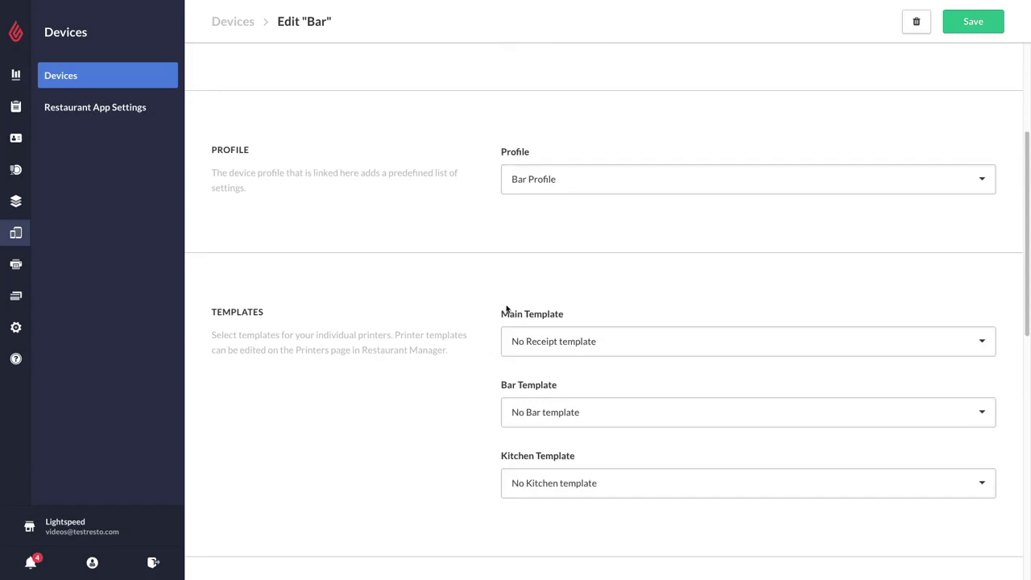
- Change the Bar device's Main Template from No Receipt template to Bar Receipt
left_click(525, 350)
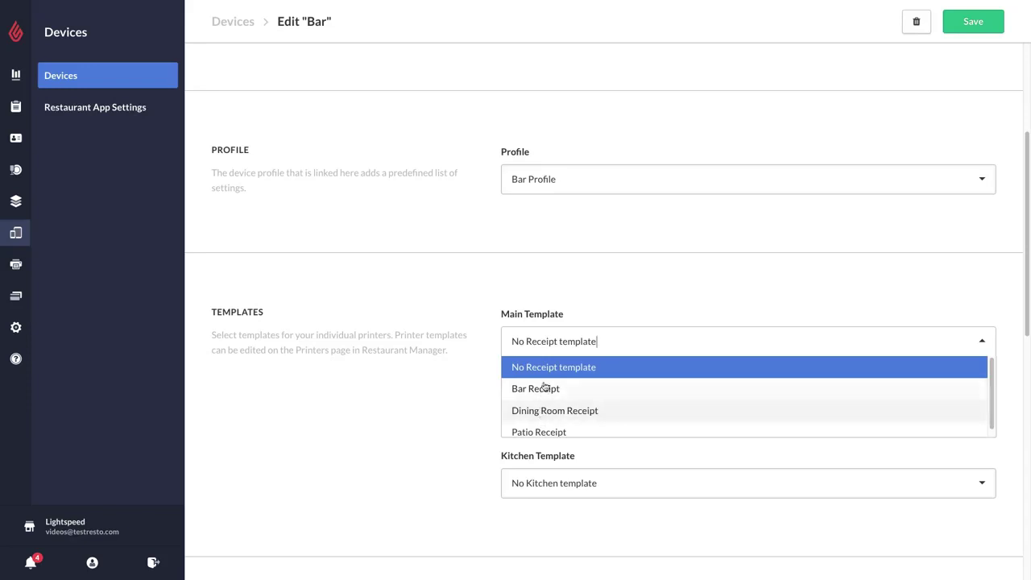
left_click(548, 372)
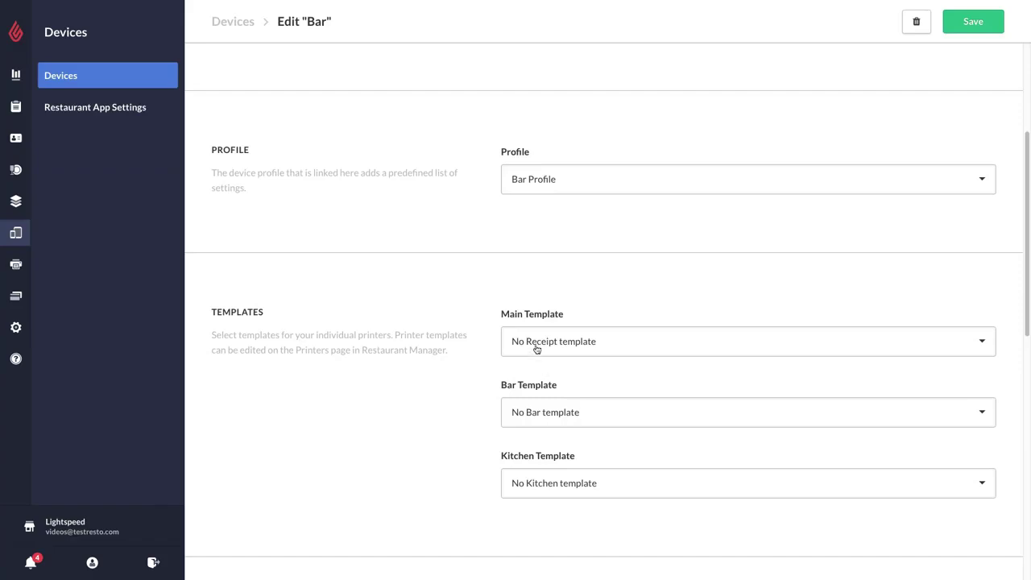
left_click(536, 348)
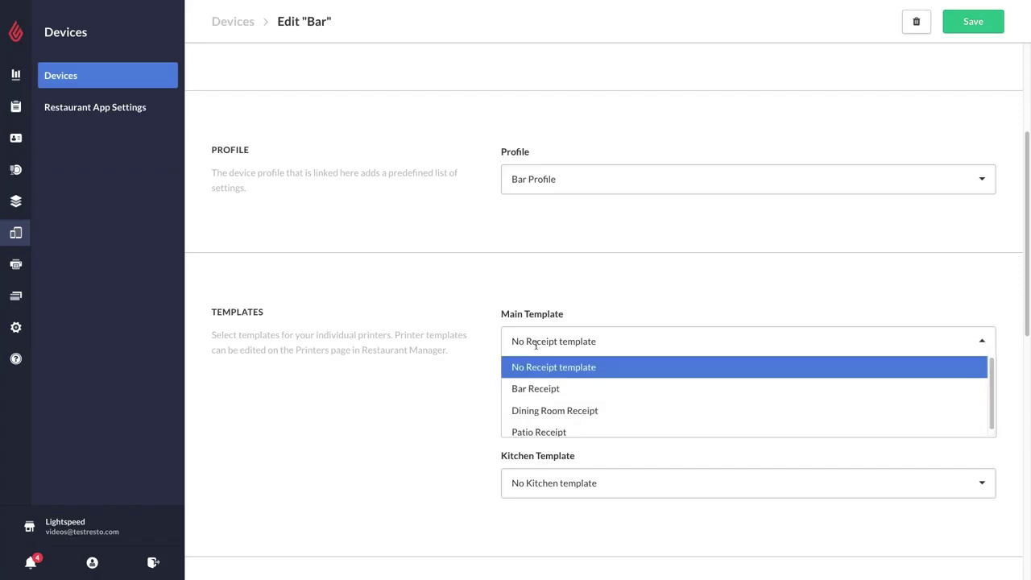
left_click(528, 388)
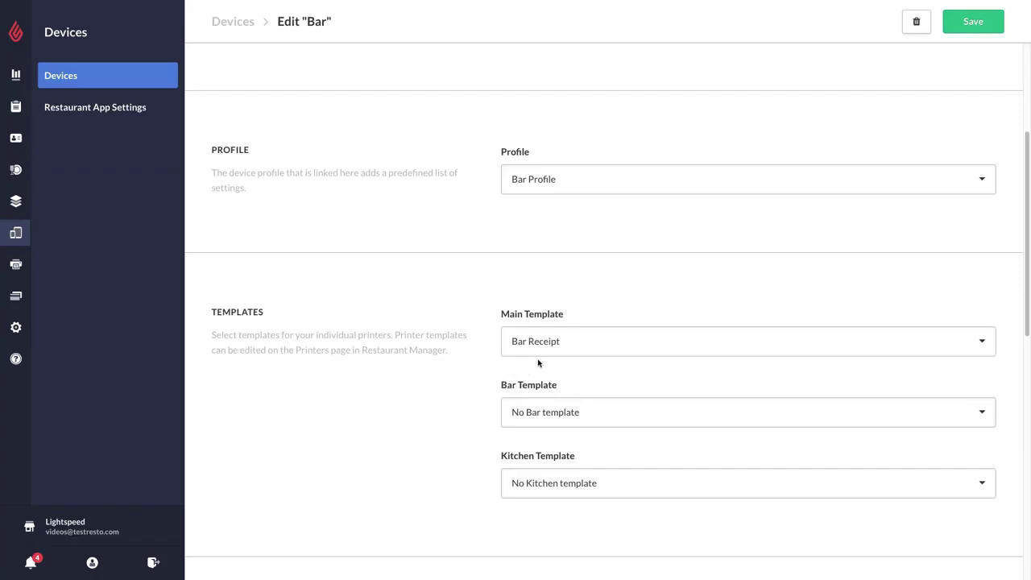
scroll(487, 377, "down", 1)
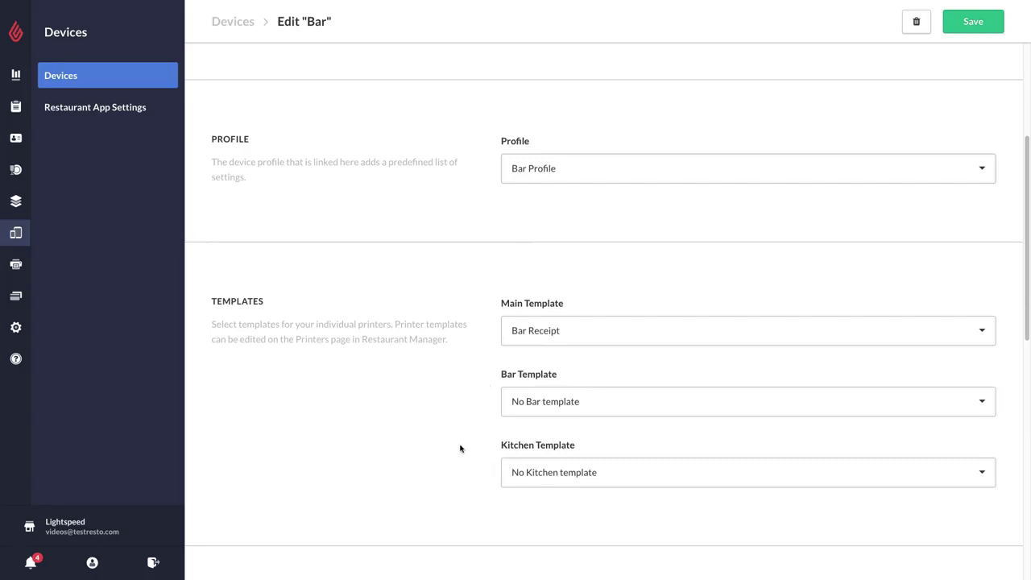
- Change the Bar Template to Bar Drinks, leaving the Kitchen Template unassigned
left_click(520, 411)
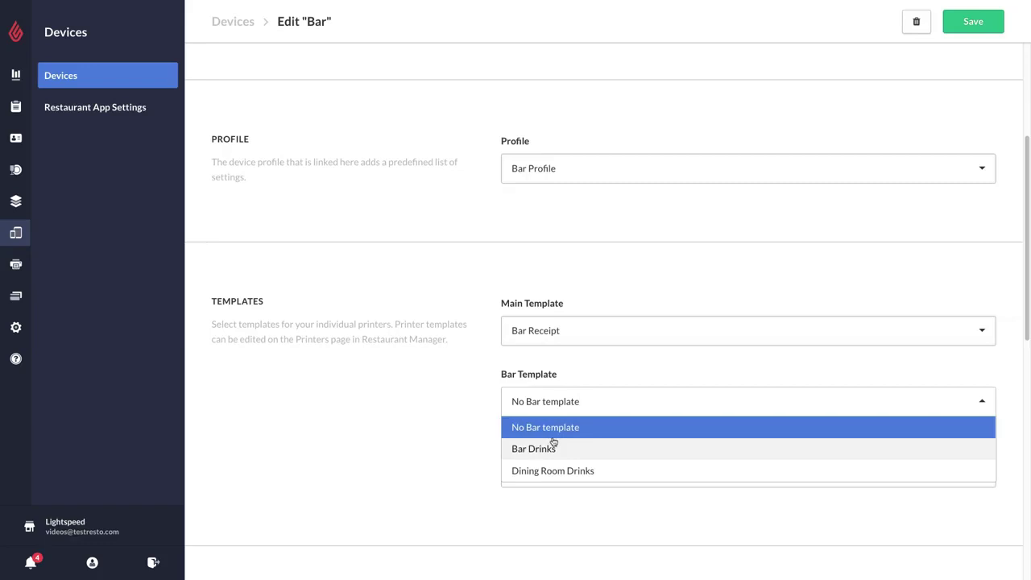
left_click(537, 428)
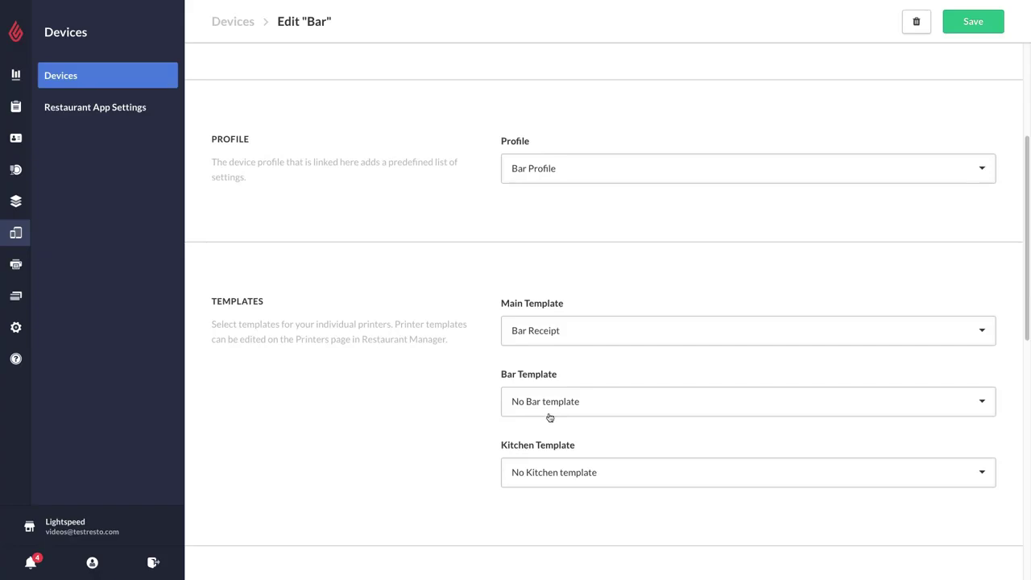
left_click(545, 403)
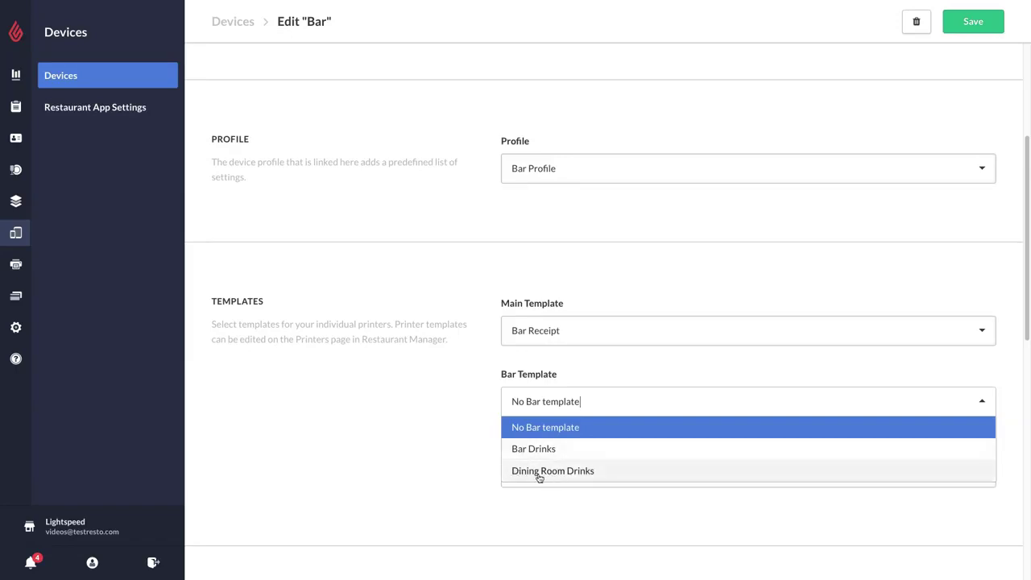
left_click(535, 450)
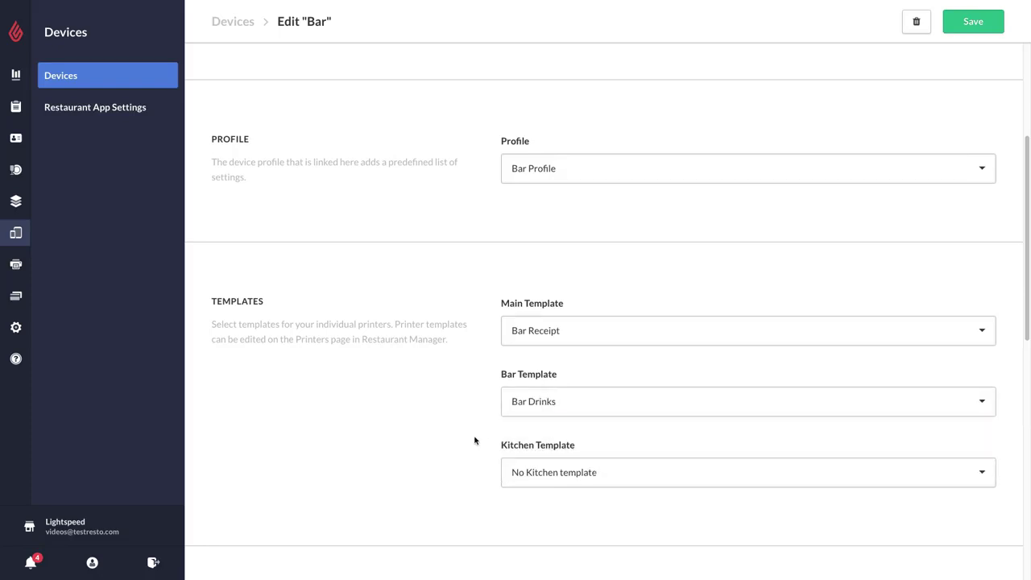
left_click(513, 475)
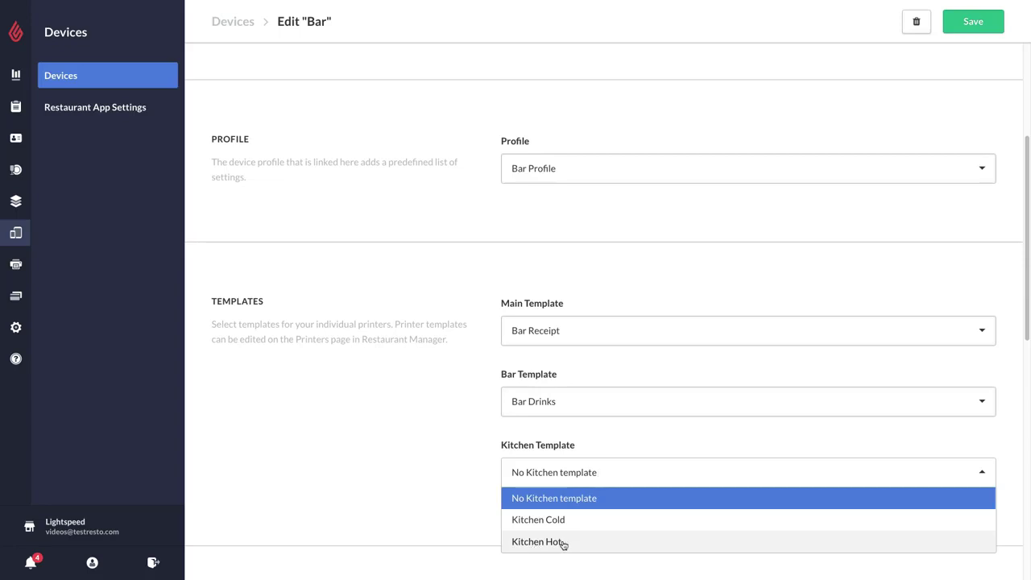
left_click(555, 498)
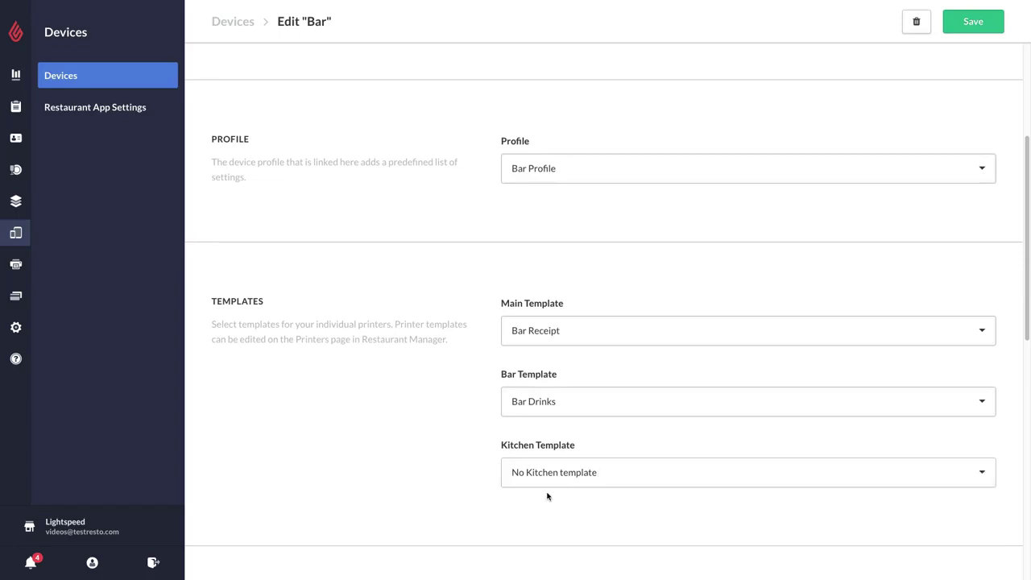
scroll(487, 500, "down", 5)
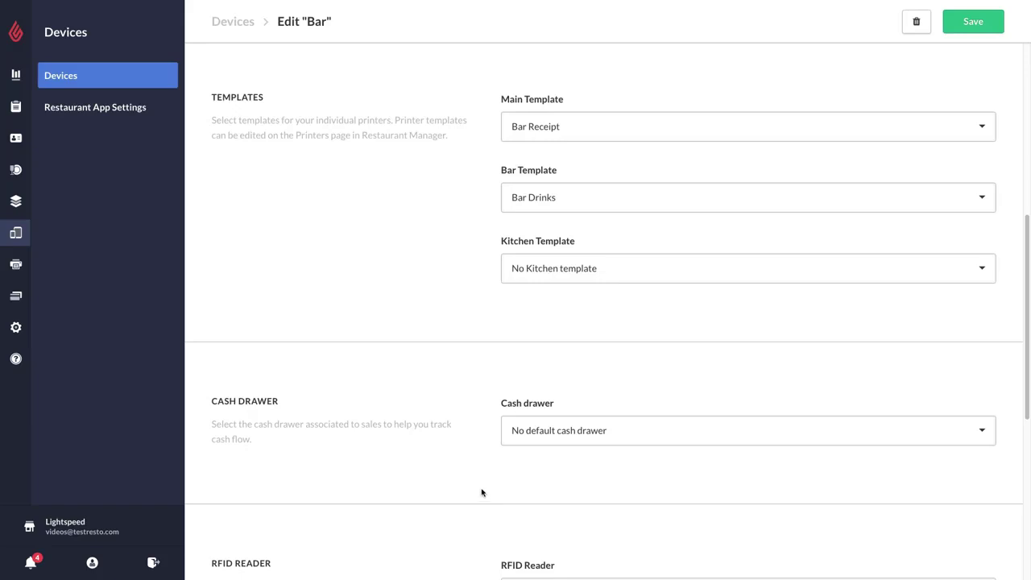
- Assign Bar Cash Drawer as the cash drawer and make Bar the default floor
left_click(542, 435)
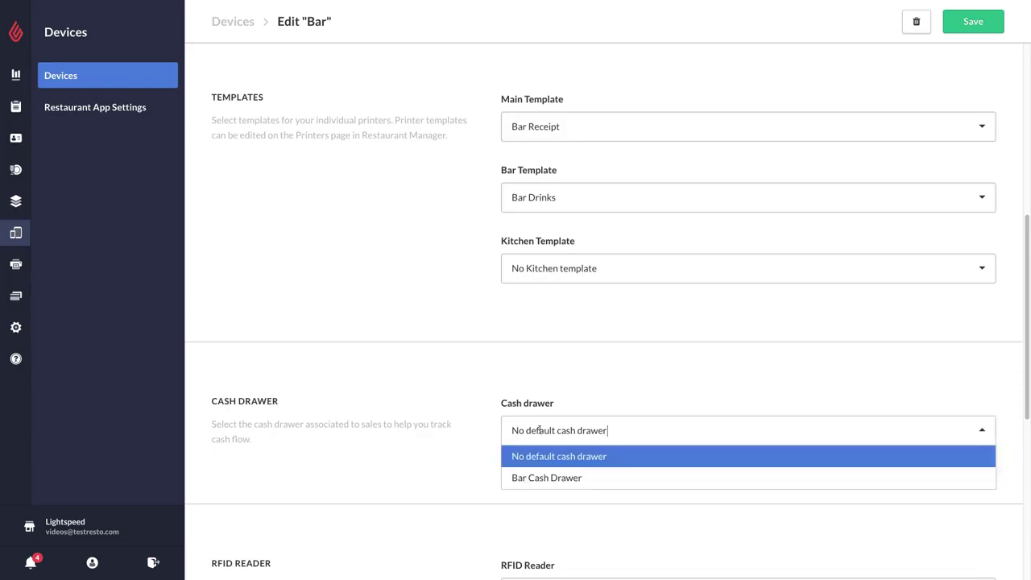
left_click(535, 475)
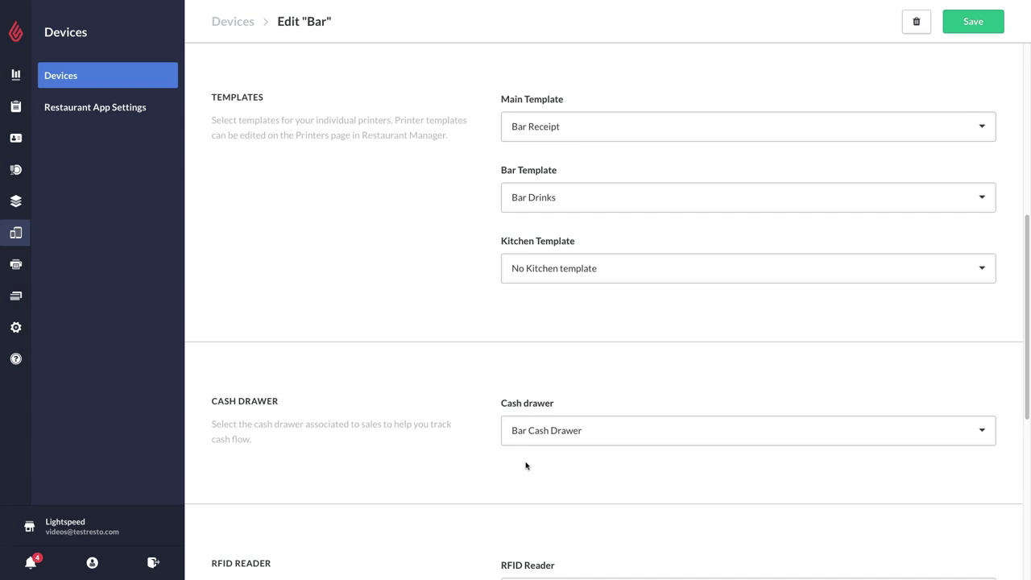
scroll(525, 466, "down", 2)
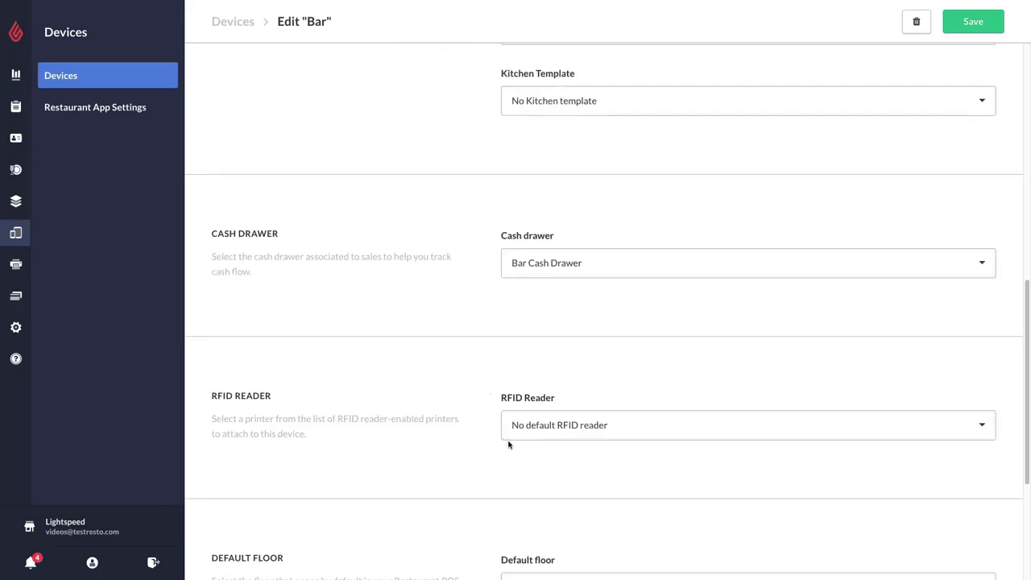
scroll(508, 444, "down", 2)
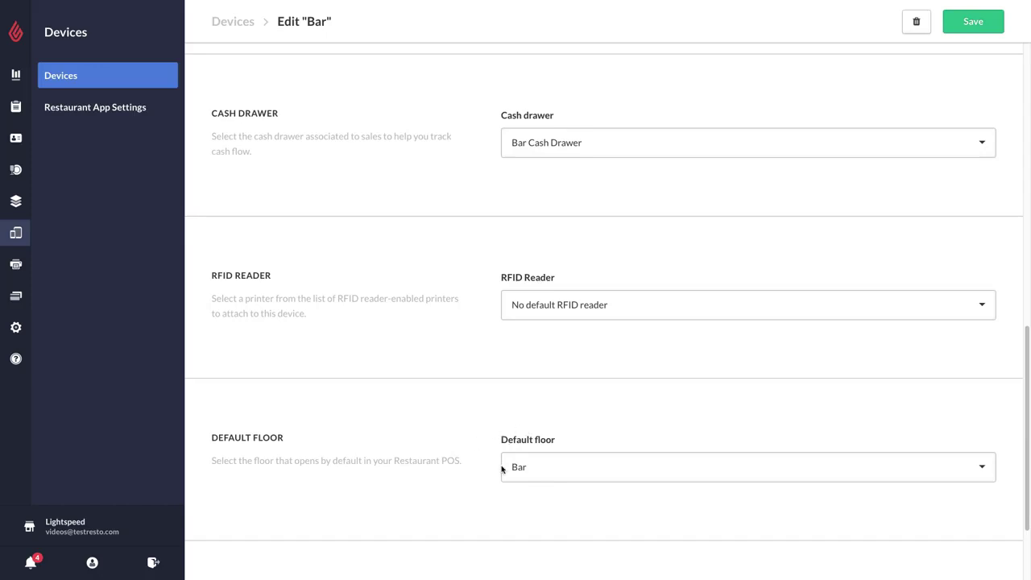
left_click(522, 470)
left_click(535, 491)
left_click(530, 478)
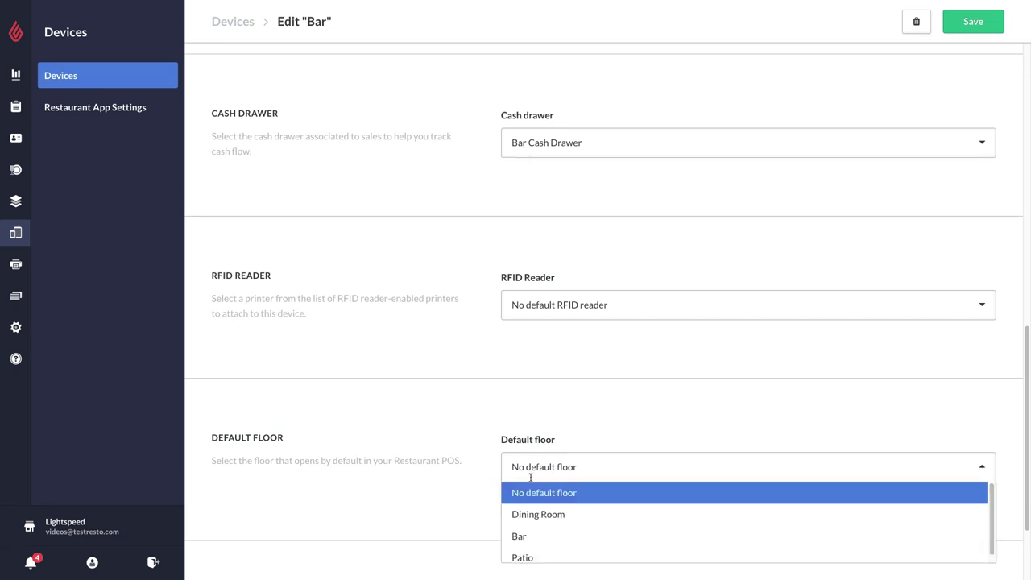
left_click(539, 538)
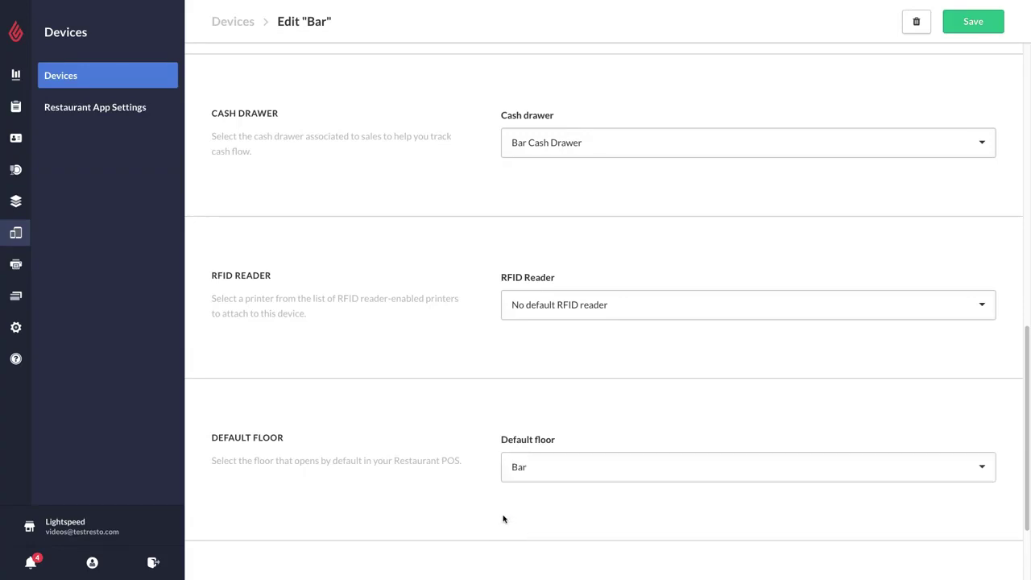
- Choose Bar Terminal as the payment terminal and save the Bar device's settings
scroll(504, 519, "down", 3)
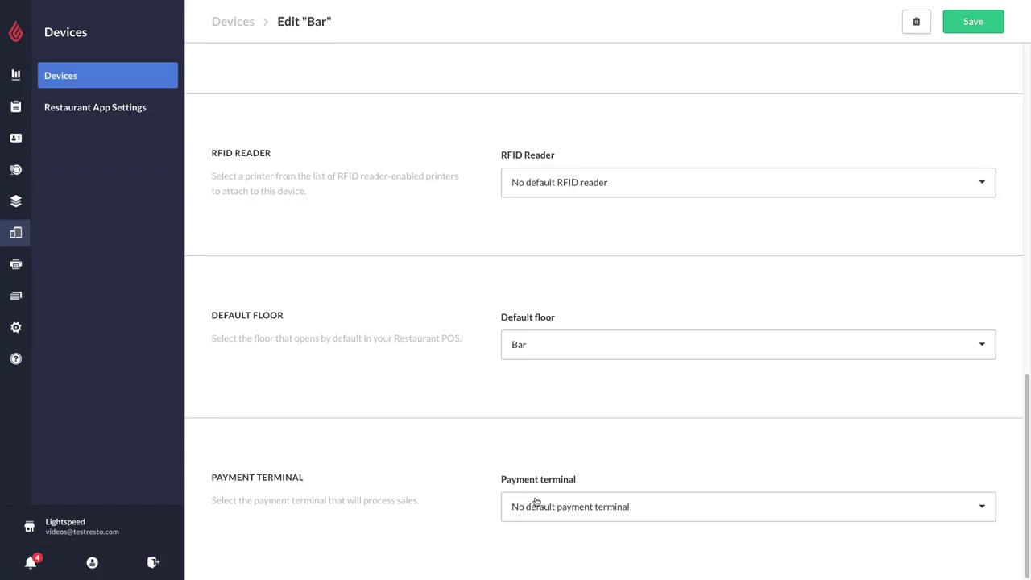
left_click(541, 505)
left_click(540, 554)
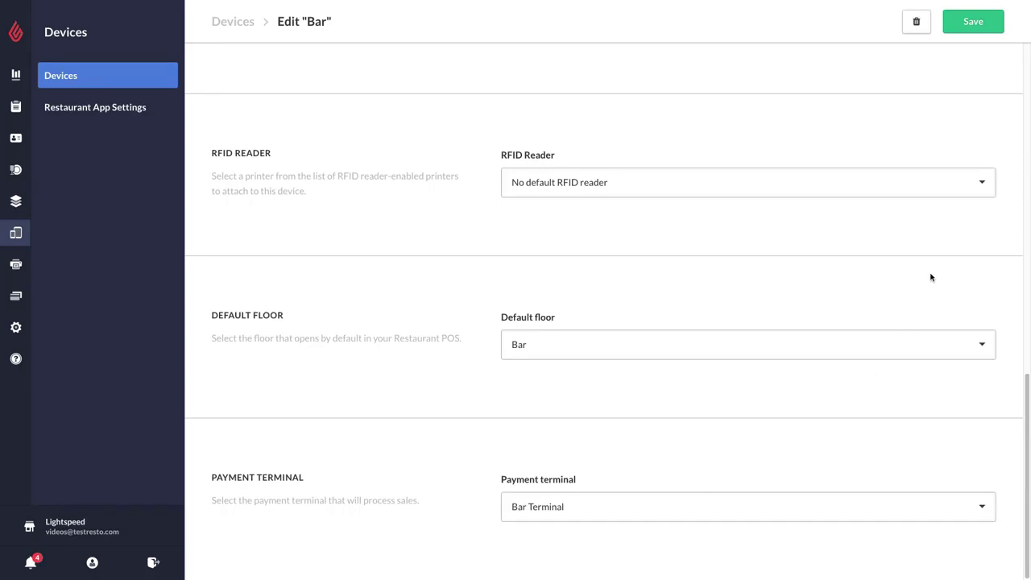
left_click(973, 32)
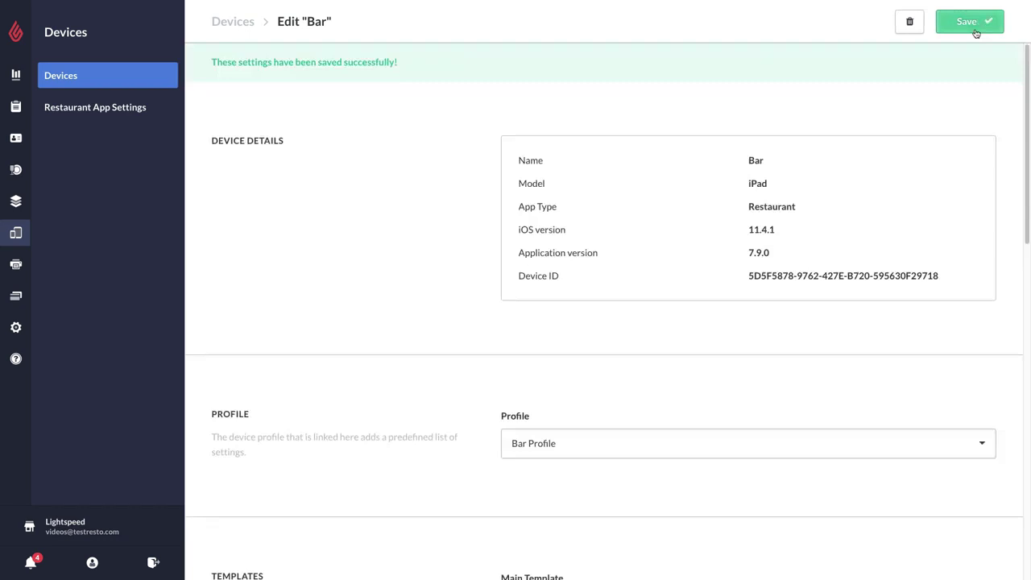